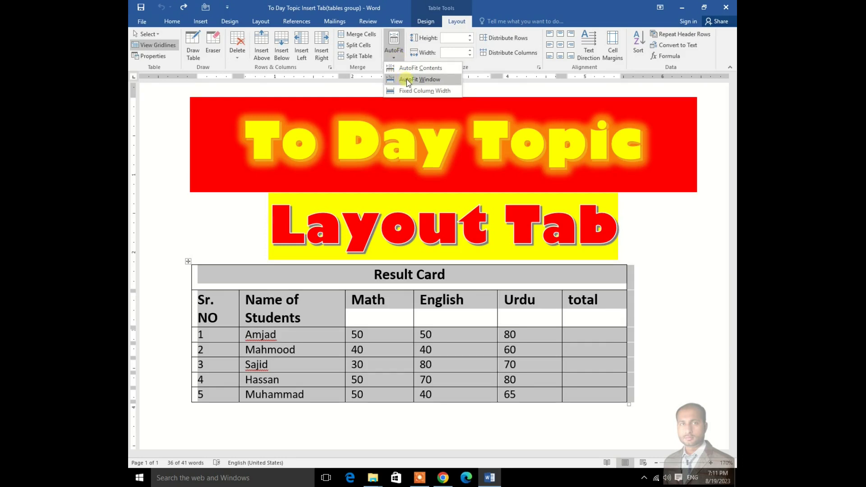
# Step: Try AutoFit Window on the Result Card table, and undo the fit
pyautogui.click(408, 80)
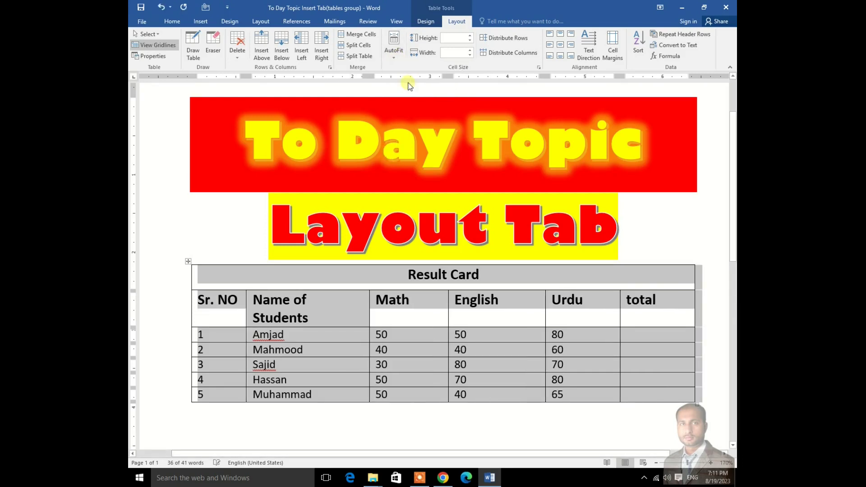
pyautogui.click(400, 224)
pyautogui.click(398, 56)
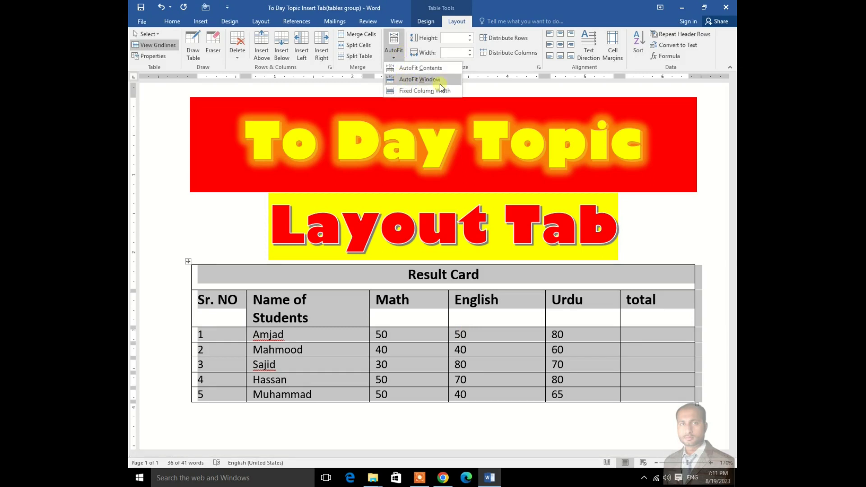
pyautogui.click(401, 275)
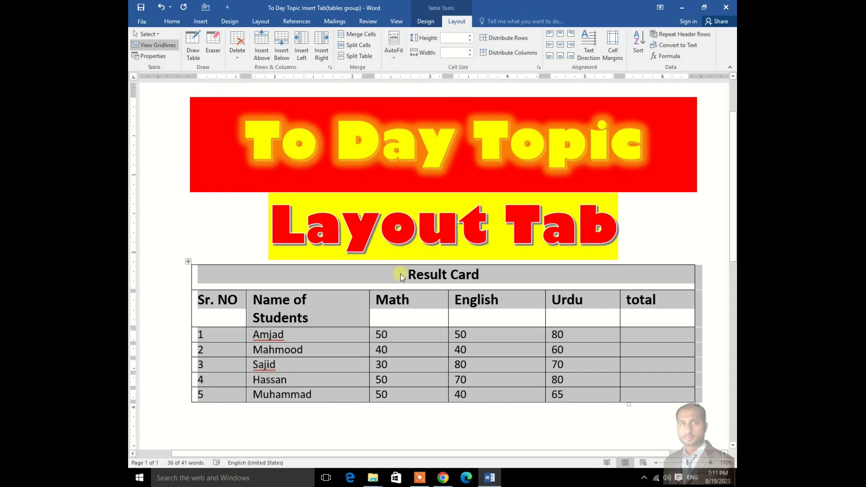
pyautogui.hotkey('ctrl', 'z')
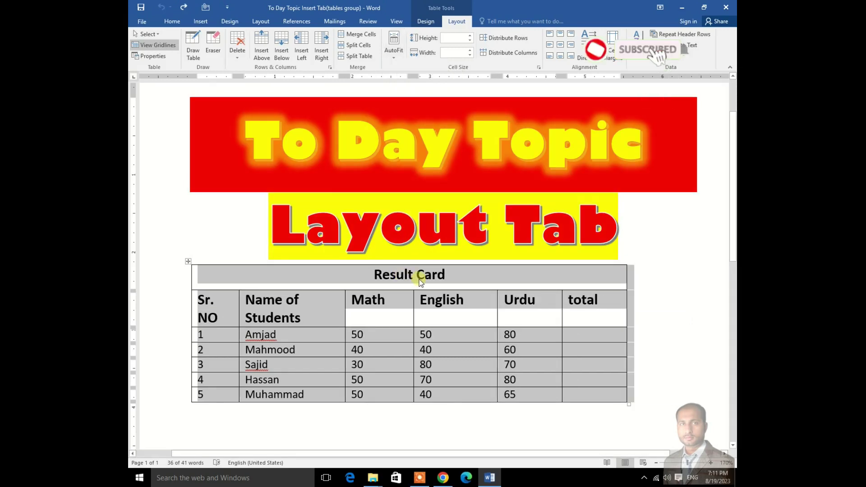
# Step: Apply Fixed Column Width to the selected Result Card table
pyautogui.click(394, 50)
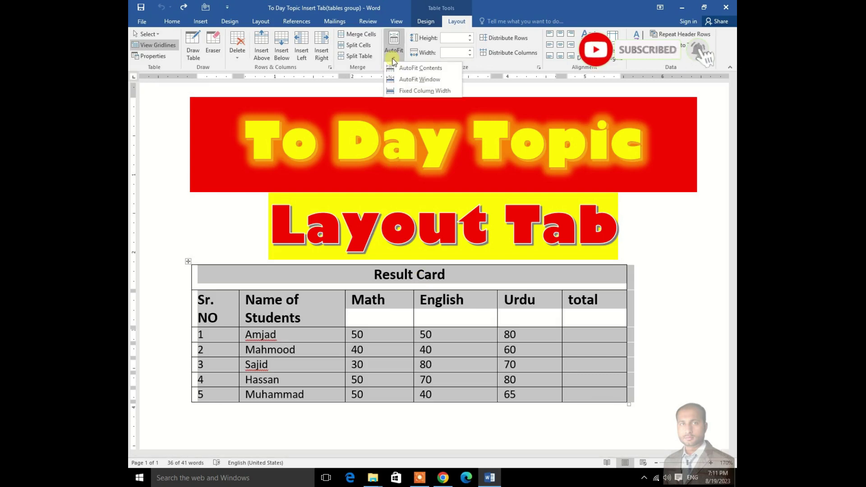
pyautogui.click(428, 92)
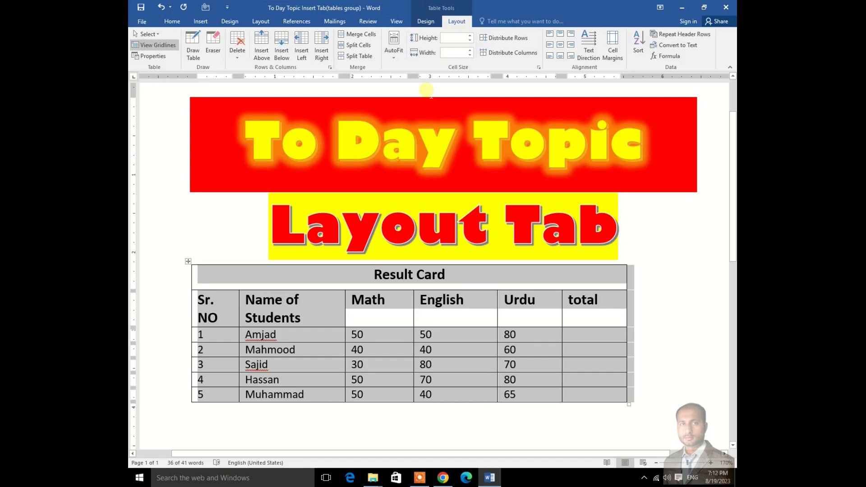
pyautogui.click(391, 54)
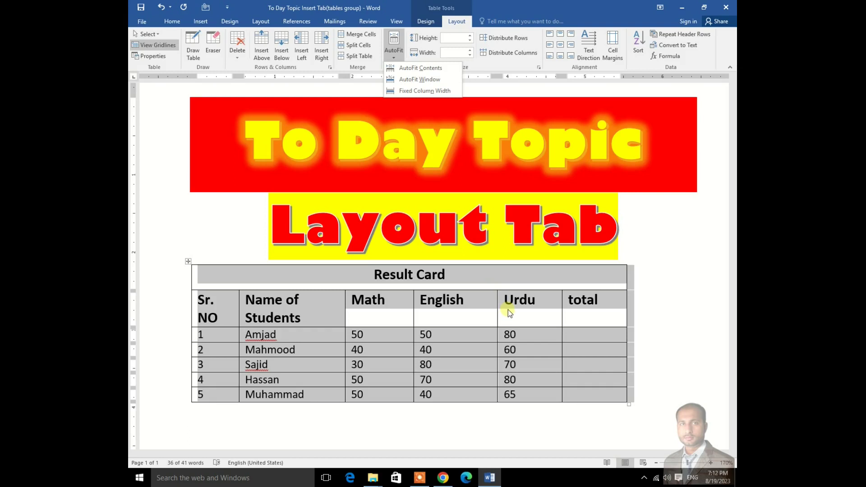
pyautogui.click(493, 307)
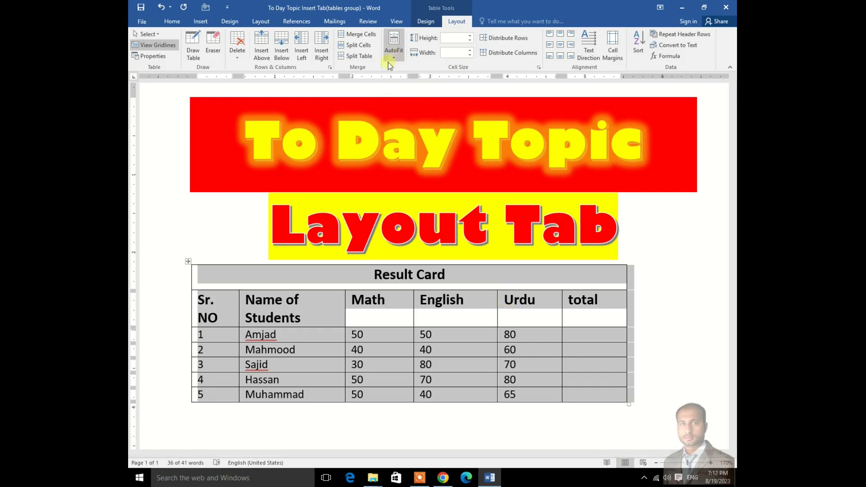
pyautogui.click(200, 22)
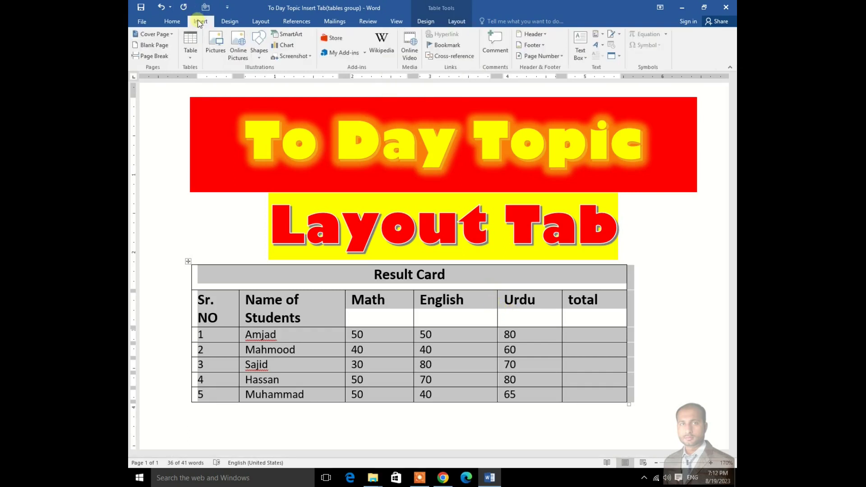
pyautogui.click(194, 58)
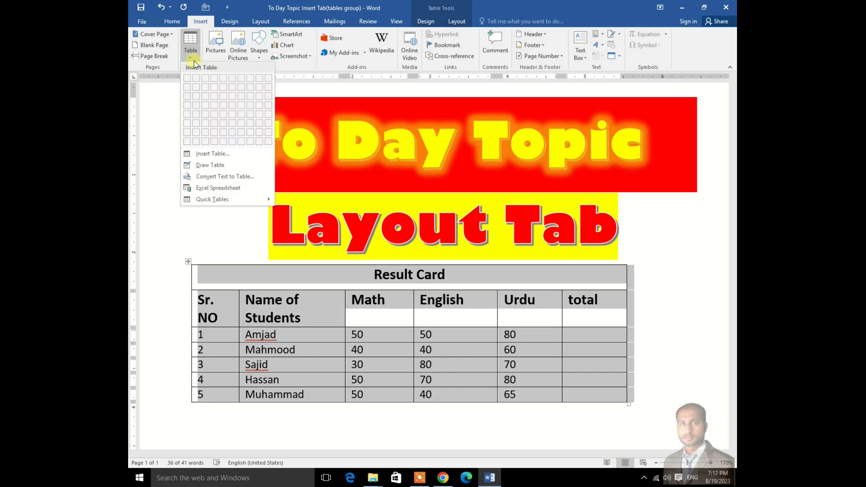
pyautogui.click(208, 153)
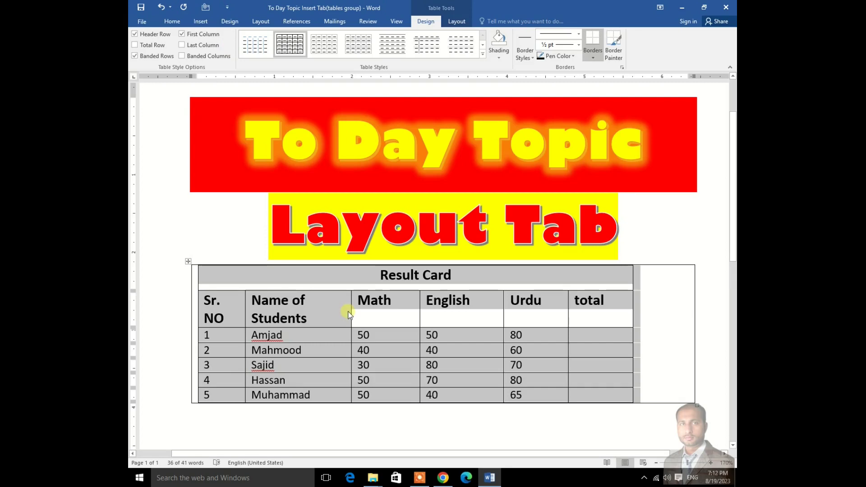
pyautogui.hotkey('ctrl', 'z')
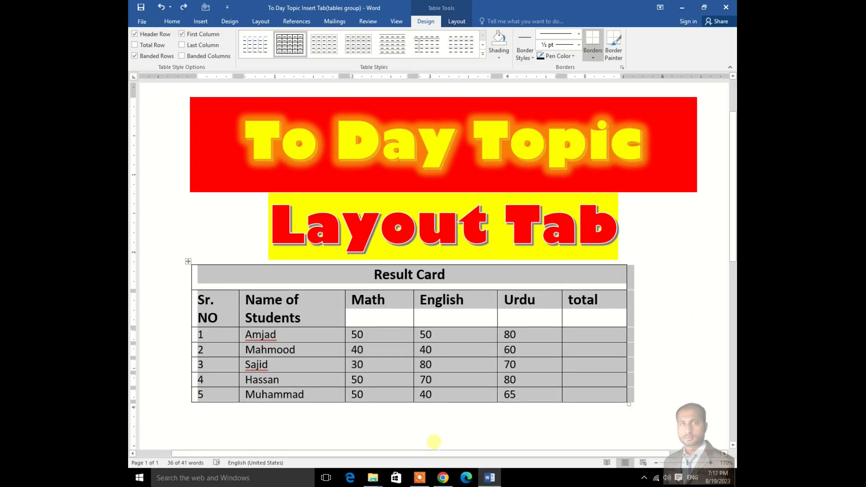
# Step: Try a fixed column width of 0.4" in the Insert Table settings for a new table below the Result Card, and cancel
pyautogui.scroll(-3, 417, 390)
pyautogui.click(417, 391)
pyautogui.click(201, 21)
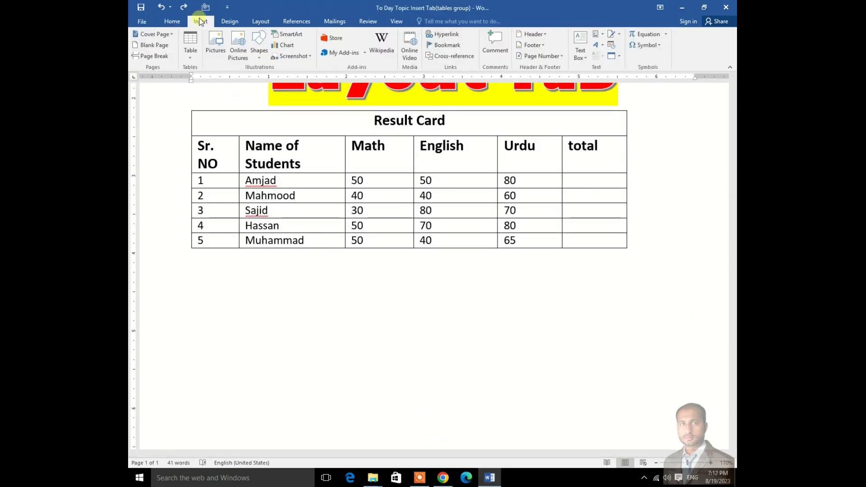
pyautogui.click(191, 50)
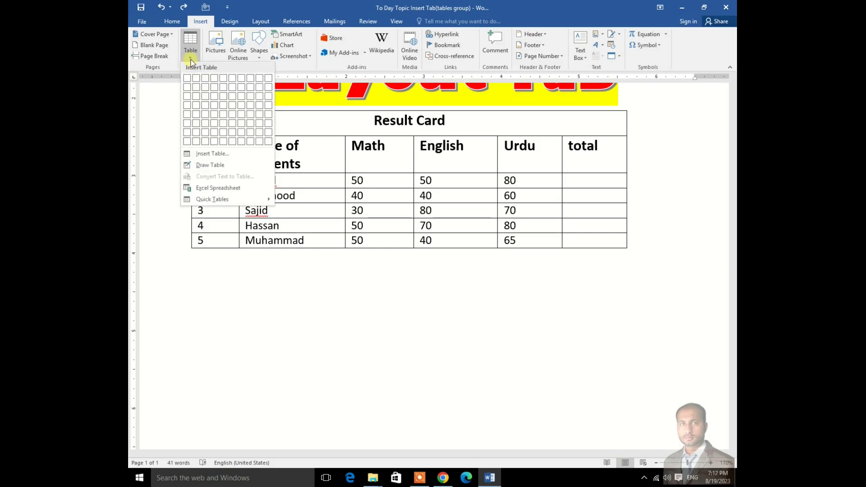
pyautogui.click(216, 150)
pyautogui.moveTo(543, 77); pyautogui.dragTo(500, 238)
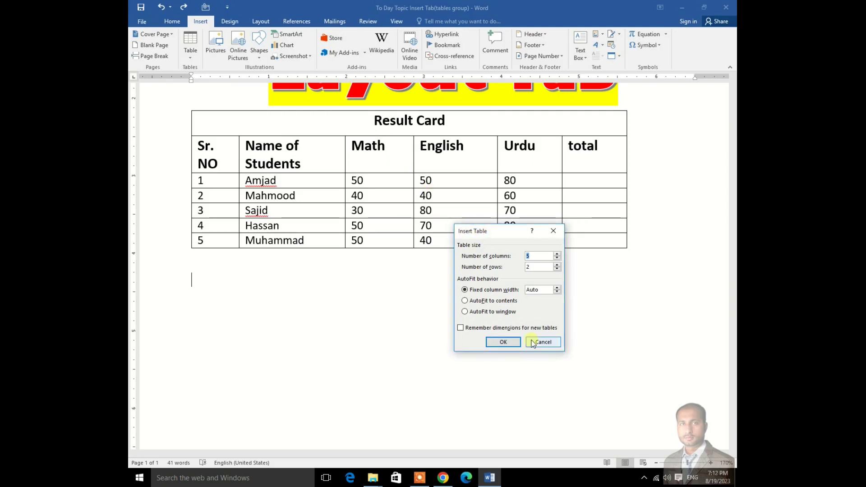
pyautogui.click(557, 290)
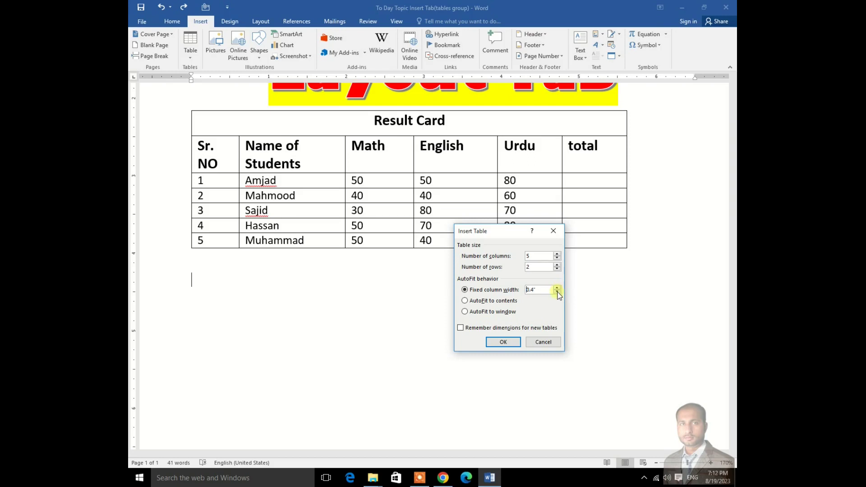
pyautogui.click(543, 342)
# Step: Apply Fixed Column Width to the Result Card table from its Math heading cell
pyautogui.click(394, 157)
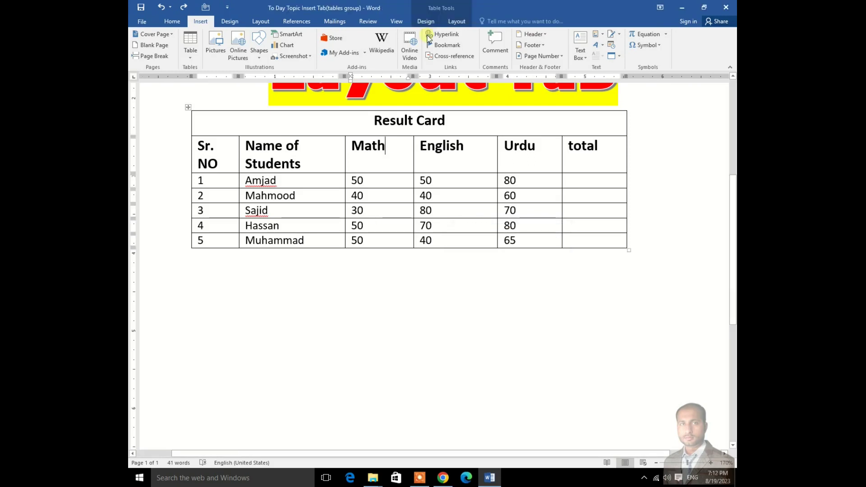
pyautogui.click(457, 21)
pyautogui.click(395, 58)
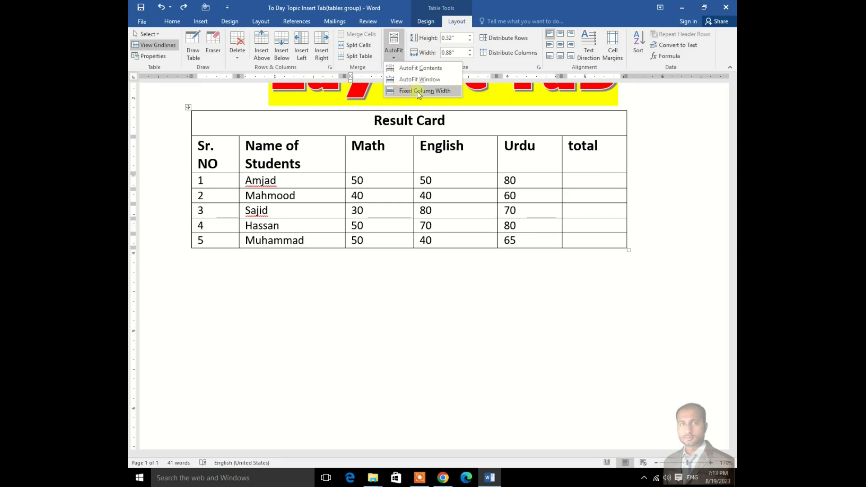
pyautogui.click(442, 91)
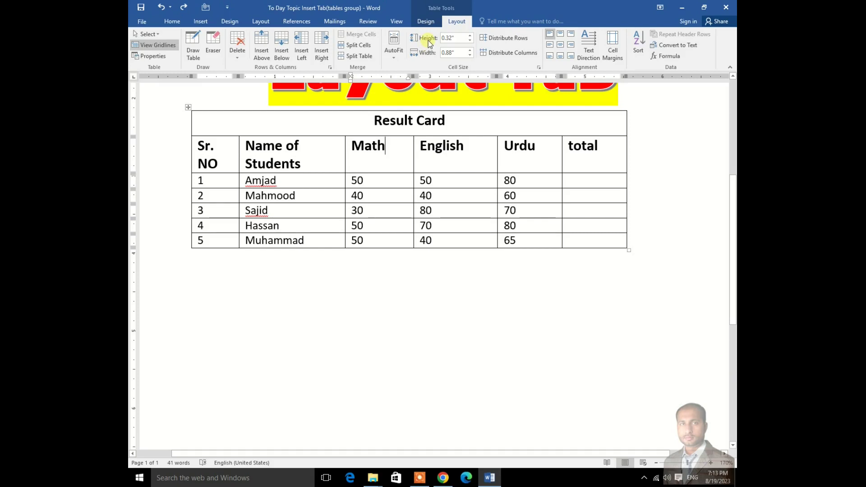
# Step: Check the row heights of different cells in the Math column
pyautogui.scroll(1, 388, 189)
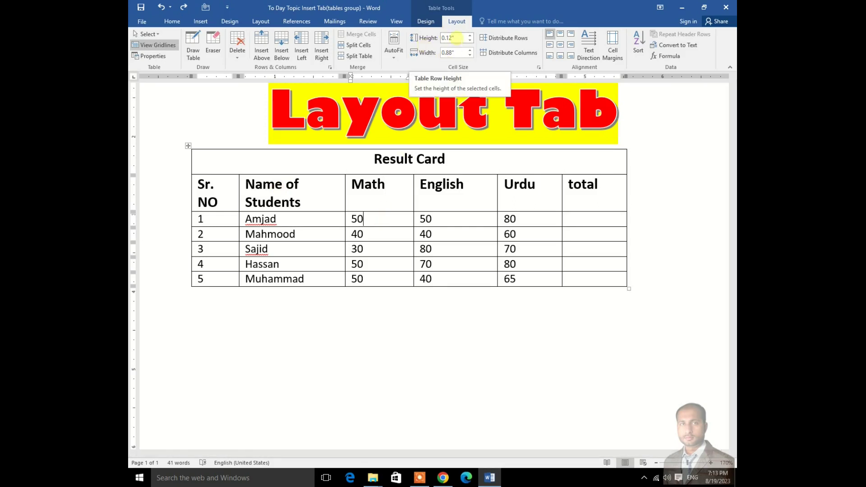
pyautogui.click(456, 38)
pyautogui.click(385, 243)
pyautogui.click(380, 267)
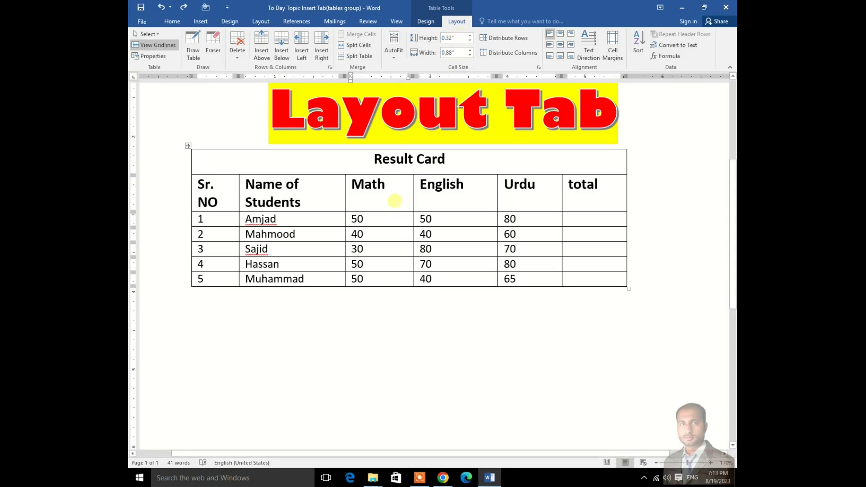
# Step: Increase the height of the first student's row to 0.7"
pyautogui.click(300, 221)
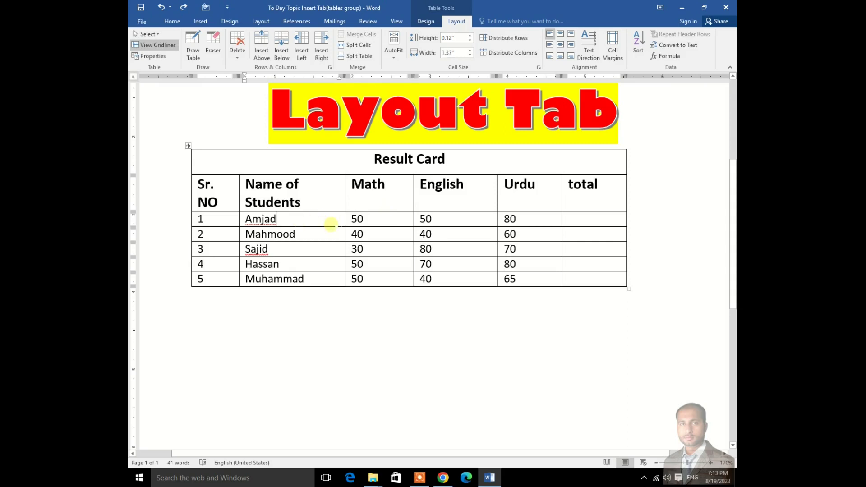
pyautogui.click(470, 35)
pyautogui.click(470, 36)
pyautogui.click(470, 35)
pyautogui.click(470, 36)
pyautogui.click(470, 36)
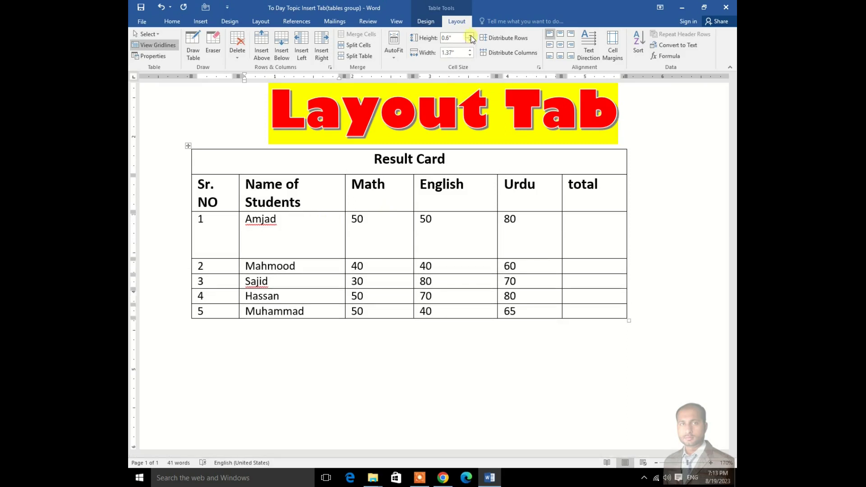
pyautogui.click(470, 36)
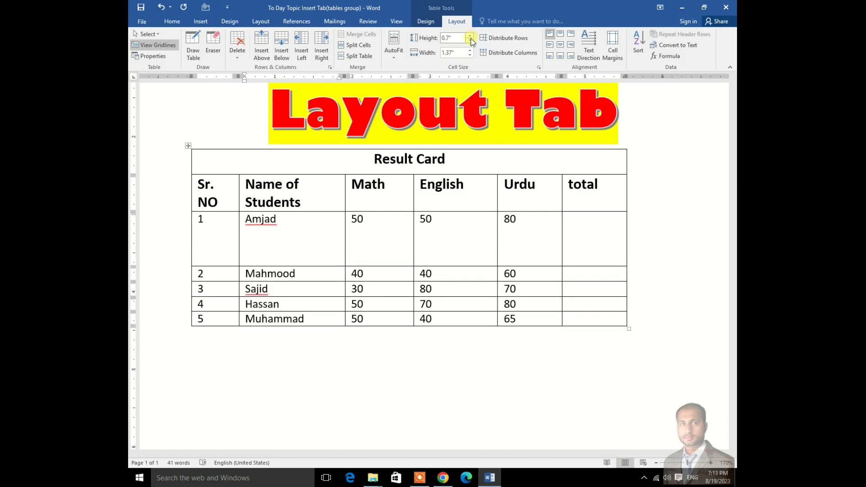
# Step: Reduce the height of the first student's row to a single text line
pyautogui.click(470, 40)
pyautogui.click(470, 40)
pyautogui.click(470, 41)
pyautogui.click(470, 41)
pyautogui.click(470, 40)
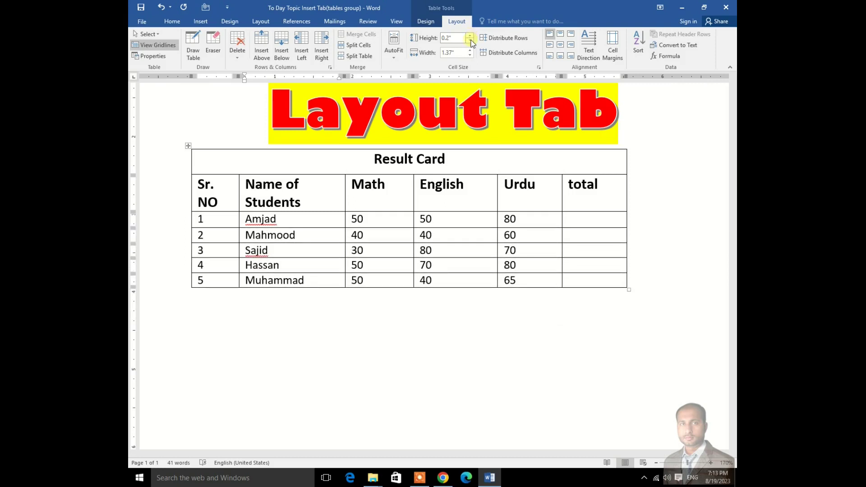
pyautogui.click(470, 41)
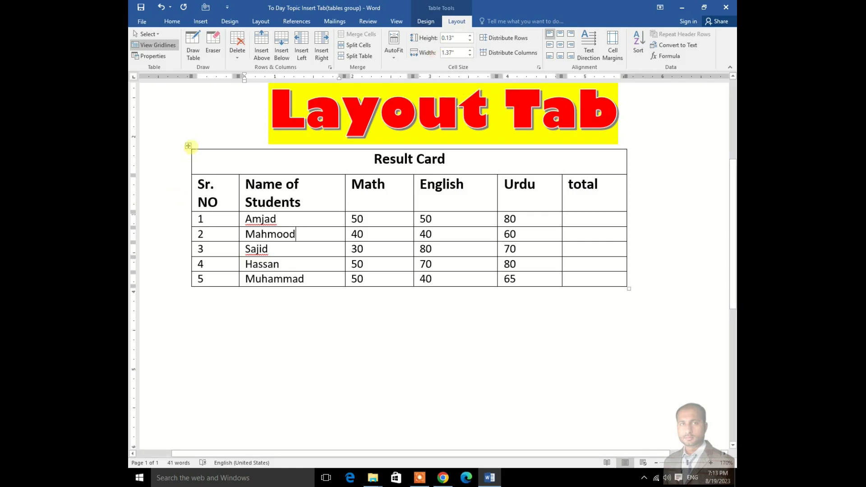
# Step: Set the row height of the entire Result Card table to 0.01"
pyautogui.click(188, 146)
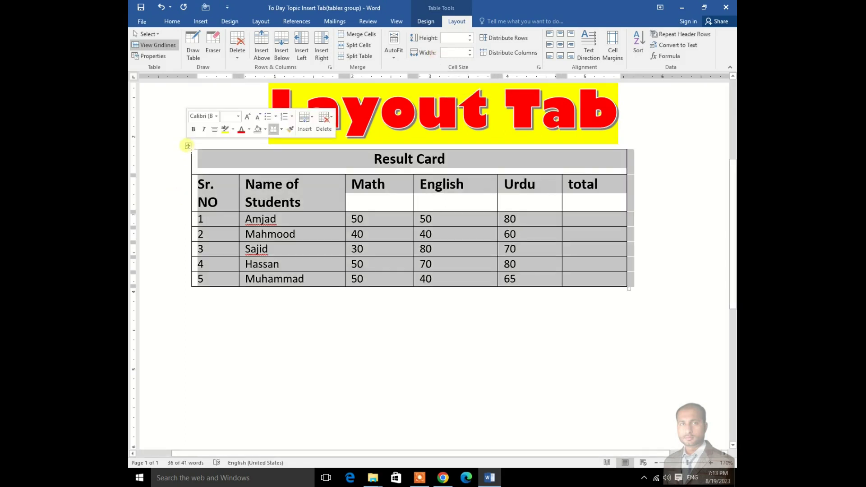
pyautogui.click(471, 39)
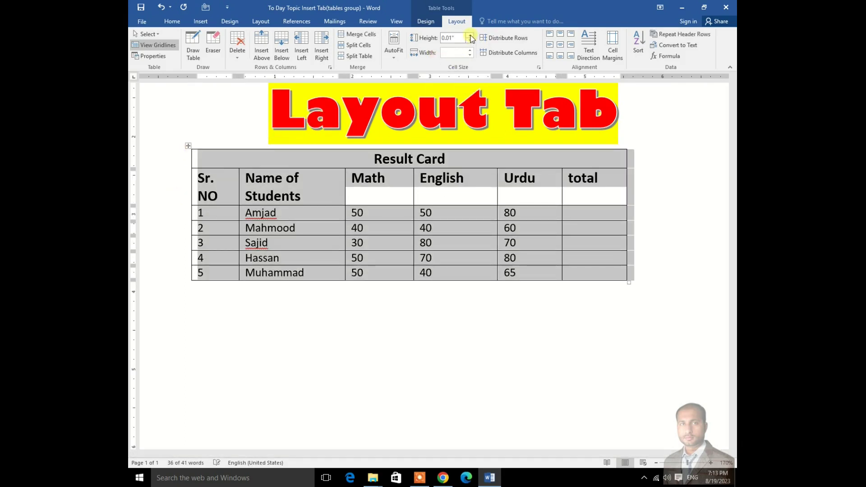
# Step: Try larger heights on all Result Card rows, going up to 0.5" and back down to 0.3"
pyautogui.click(470, 36)
pyautogui.click(470, 36)
pyautogui.click(471, 35)
pyautogui.click(470, 36)
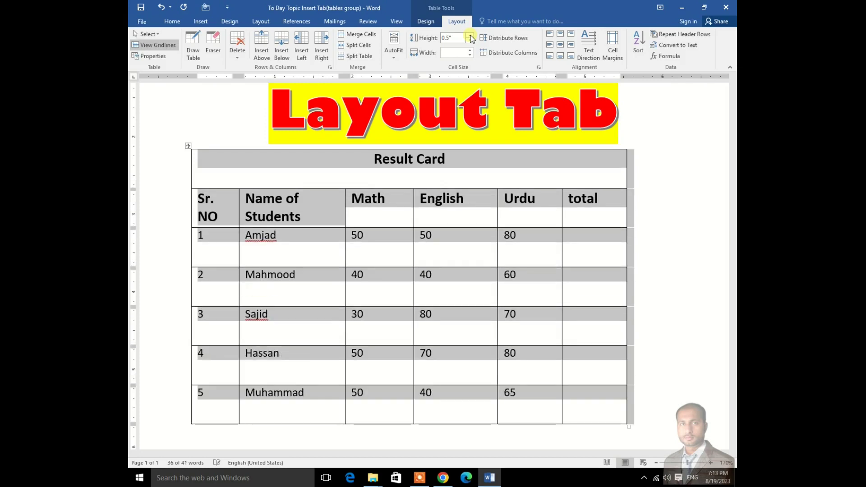
pyautogui.click(469, 40)
pyautogui.click(469, 40)
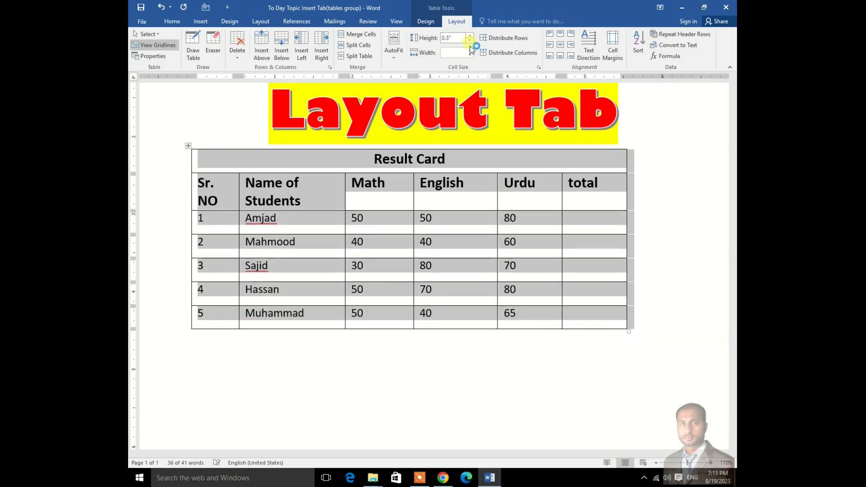
pyautogui.click(397, 202)
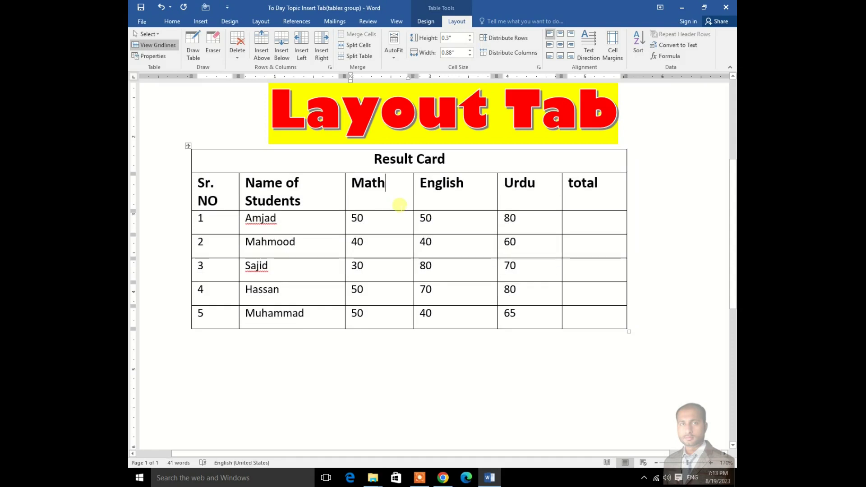
# Step: Undo the row height changes on the whole table back to 0.01"
pyautogui.hotkey('ctrl', 'z')
pyautogui.hotkey('ctrl', 'z')
pyautogui.hotkey('ctrl', 'z')
pyautogui.hotkey('ctrl', 'z')
pyautogui.hotkey('ctrl', 'z')
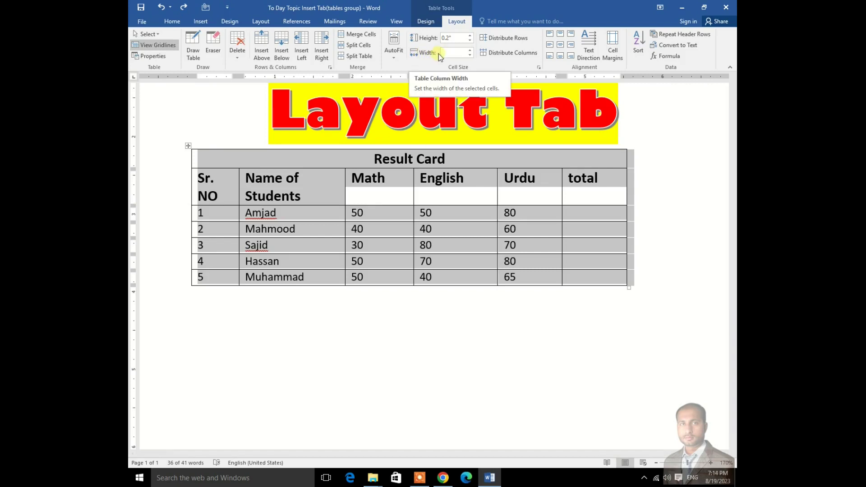
pyautogui.press('Down')
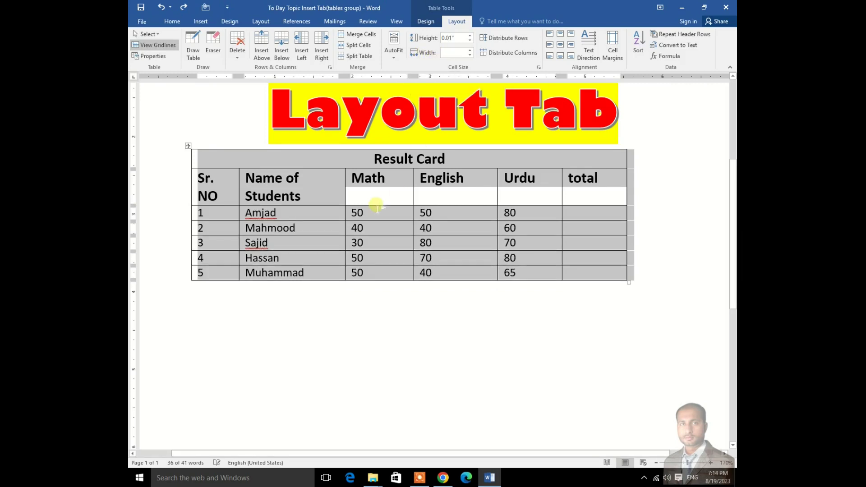
# Step: Check the column widths of the Math and Name of Students columns
pyautogui.click(389, 197)
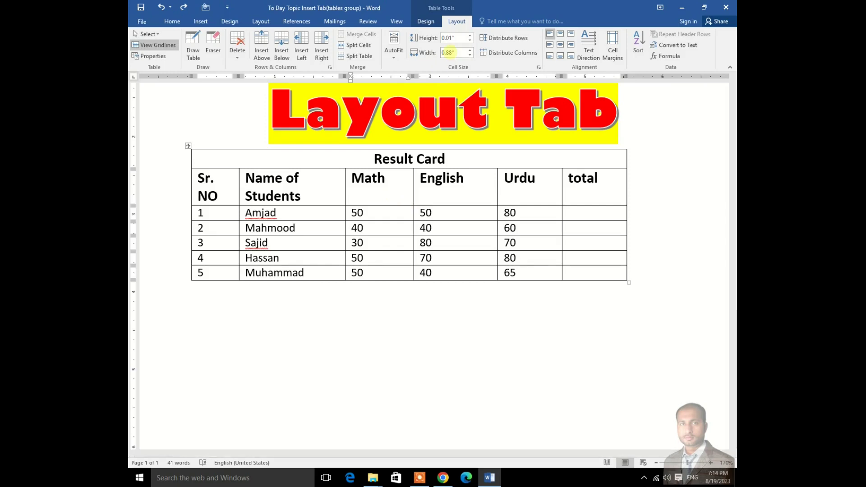
pyautogui.click(318, 190)
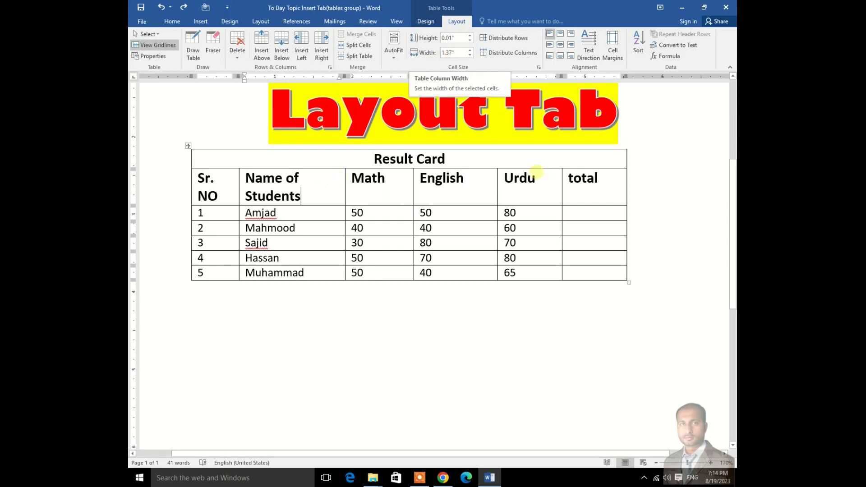
# Step: Narrow the Name of Students column to 0.9"
pyautogui.click(575, 192)
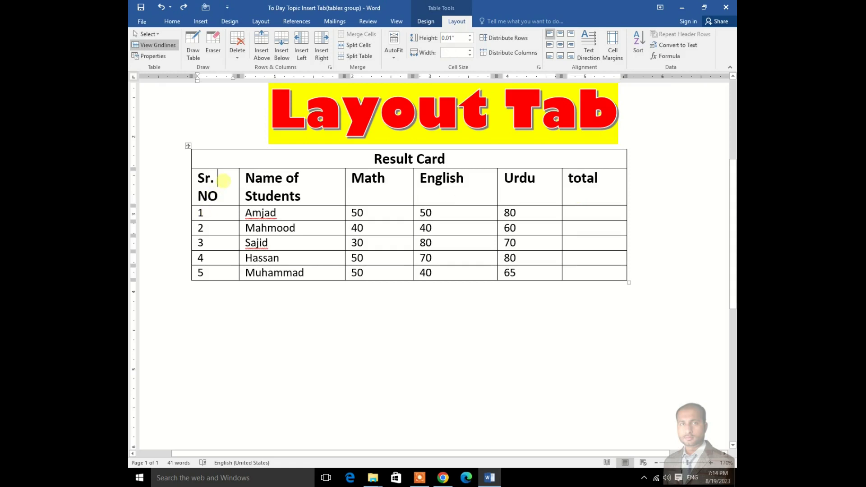
pyautogui.click(213, 212)
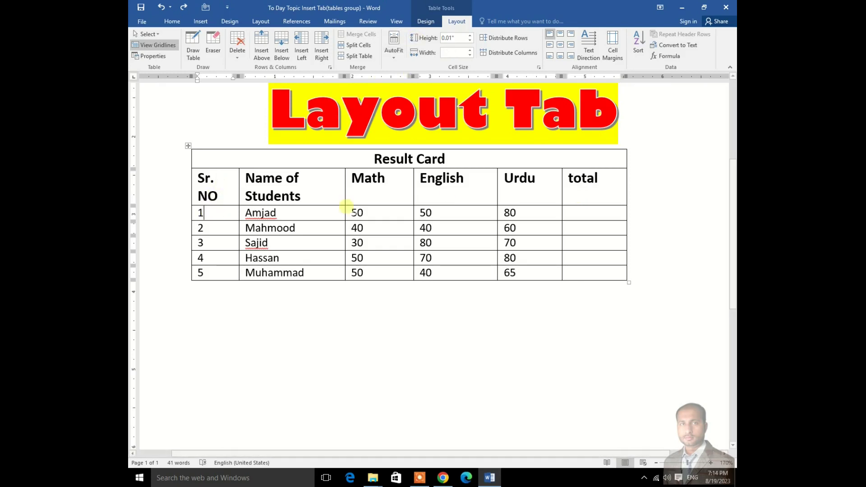
pyautogui.click(303, 240)
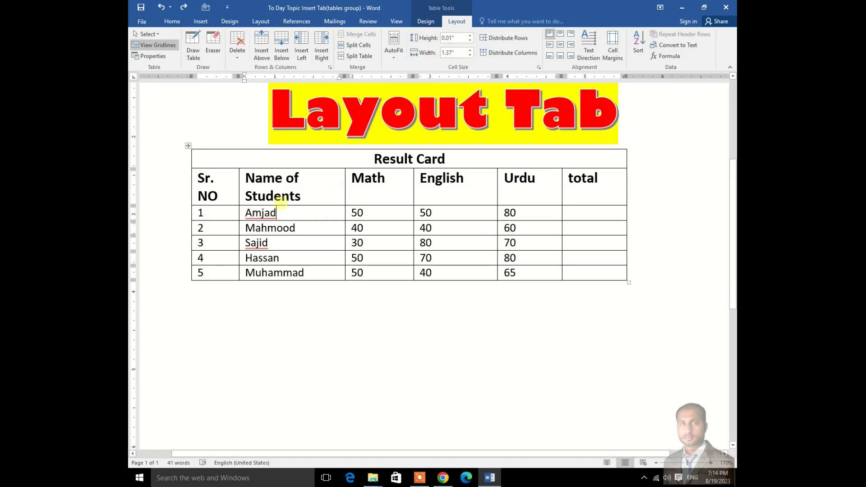
pyautogui.click(470, 55)
pyautogui.click(470, 55)
pyautogui.click(470, 55)
pyautogui.click(470, 55)
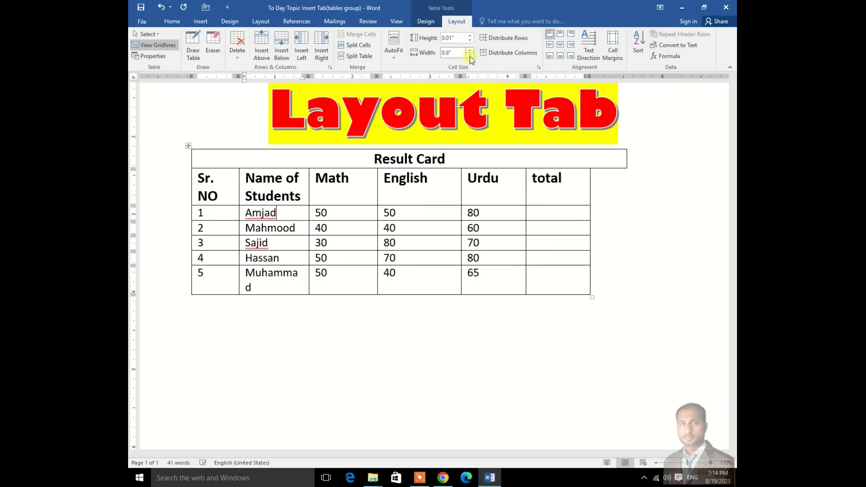
# Step: Widen the Name of Students column up to 1.4" and undo the last increases back to 1.2"
pyautogui.click(469, 51)
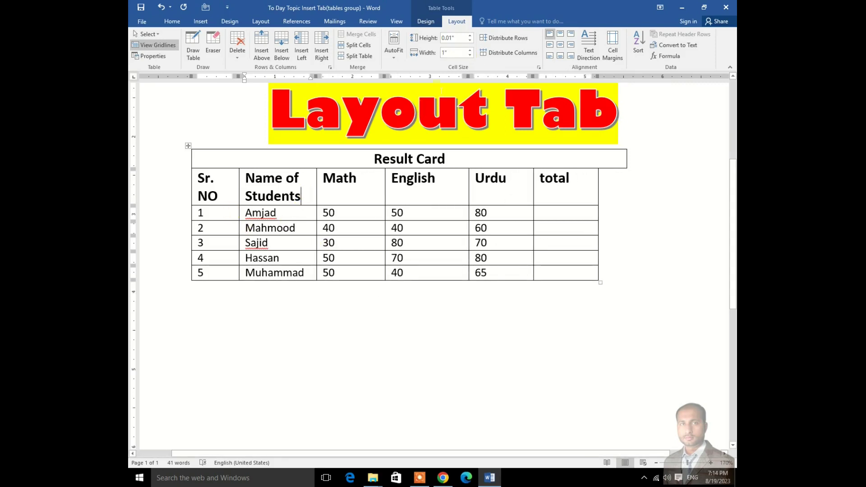
pyautogui.click(471, 49)
pyautogui.click(471, 49)
pyautogui.click(472, 50)
pyautogui.click(472, 50)
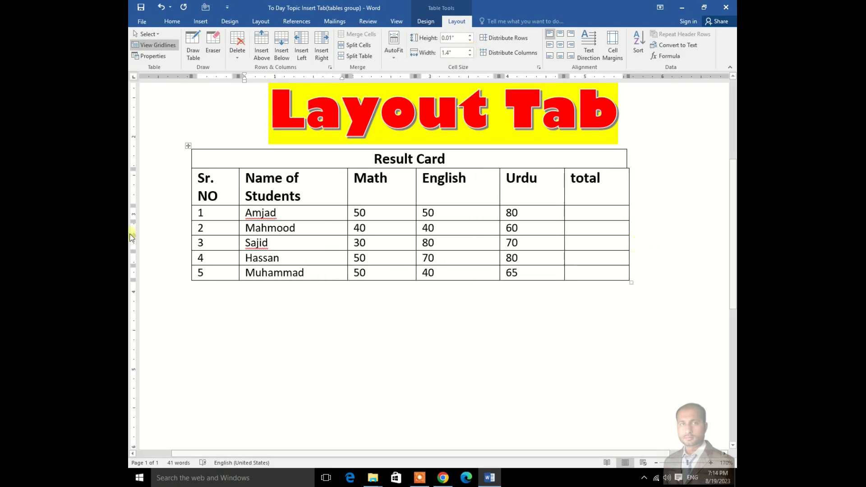
pyautogui.hotkey('ctrl', 'z')
pyautogui.hotkey('ctrl', 'z')
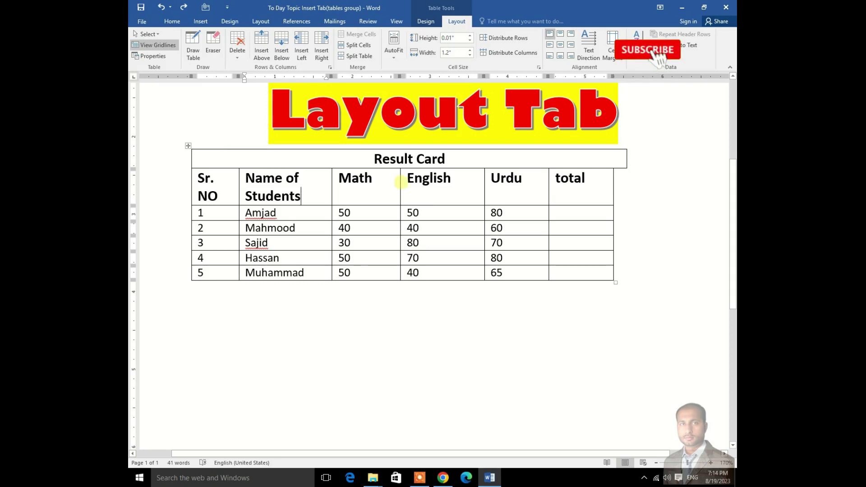
# Step: Set the width of all columns below the Result Card title row to 1.6"
pyautogui.click(188, 146)
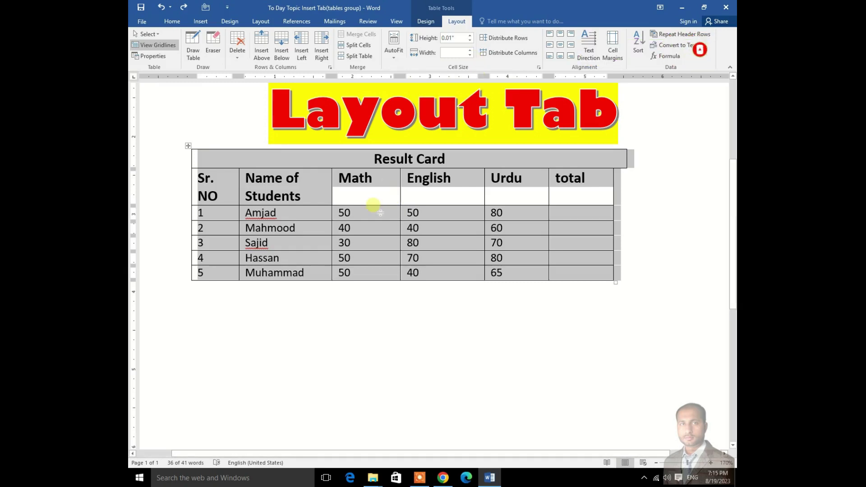
pyautogui.click(365, 178)
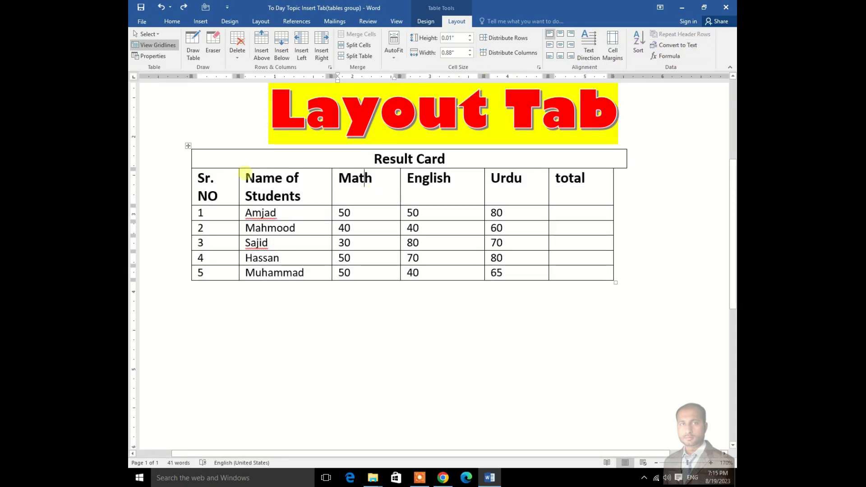
pyautogui.moveTo(203, 186); pyautogui.dragTo(574, 270)
pyautogui.click(469, 50)
pyautogui.click(469, 50)
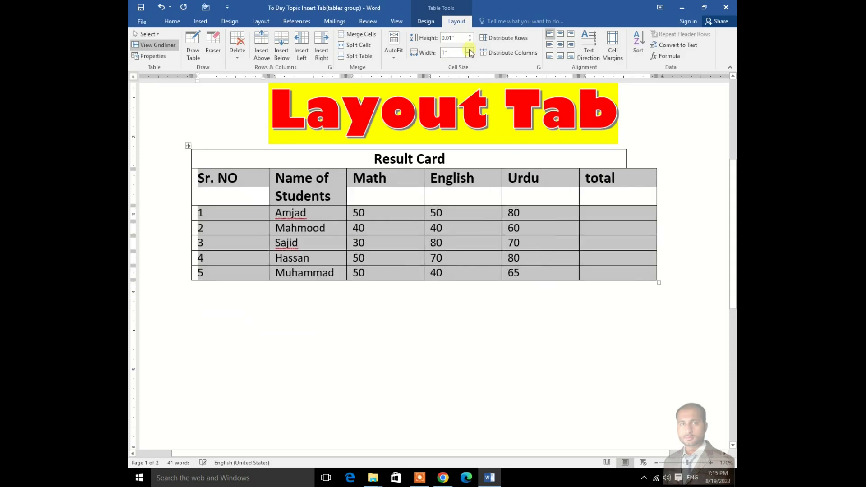
pyautogui.click(469, 50)
pyautogui.click(469, 50)
pyautogui.click(470, 50)
pyautogui.click(470, 50)
pyautogui.click(469, 50)
pyautogui.click(469, 51)
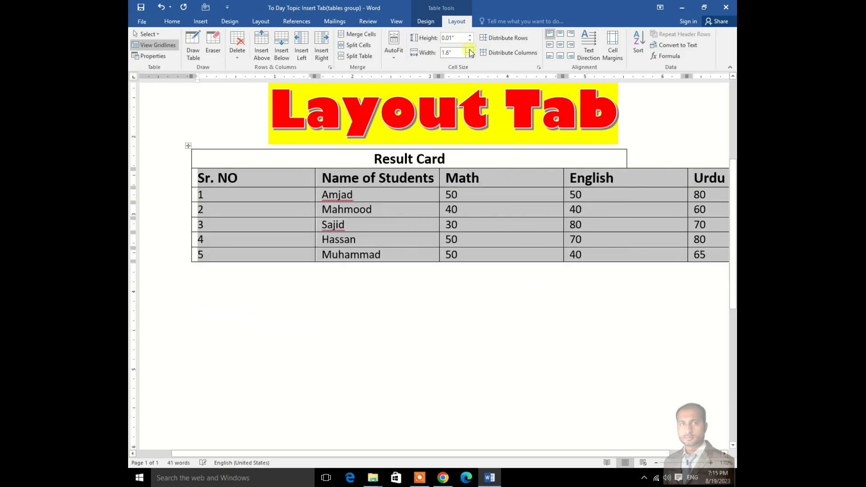
# Step: Try an even larger width on the selected columns and reduce it to 0.9"
pyautogui.click(470, 51)
pyautogui.click(470, 50)
pyautogui.click(469, 50)
pyautogui.click(469, 55)
pyautogui.click(469, 55)
pyautogui.click(470, 55)
pyautogui.click(469, 55)
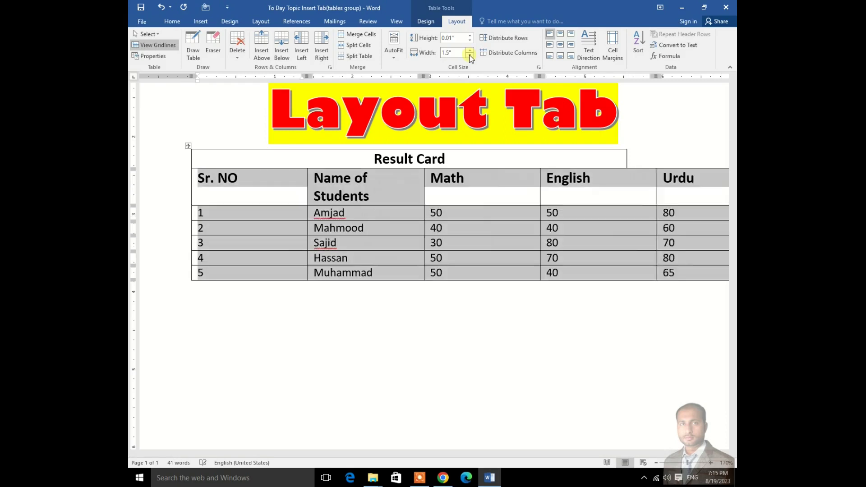
pyautogui.click(469, 55)
pyautogui.click(470, 55)
pyautogui.click(469, 55)
pyautogui.click(469, 55)
pyautogui.click(470, 55)
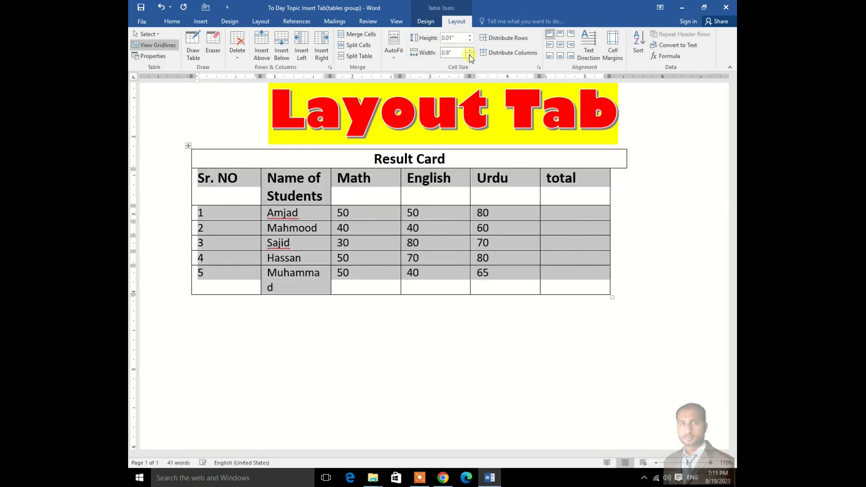
# Step: Undo all the column width changes on the Result Card table
pyautogui.click(470, 51)
pyautogui.click(470, 55)
pyautogui.hotkey('ctrl', 'z')
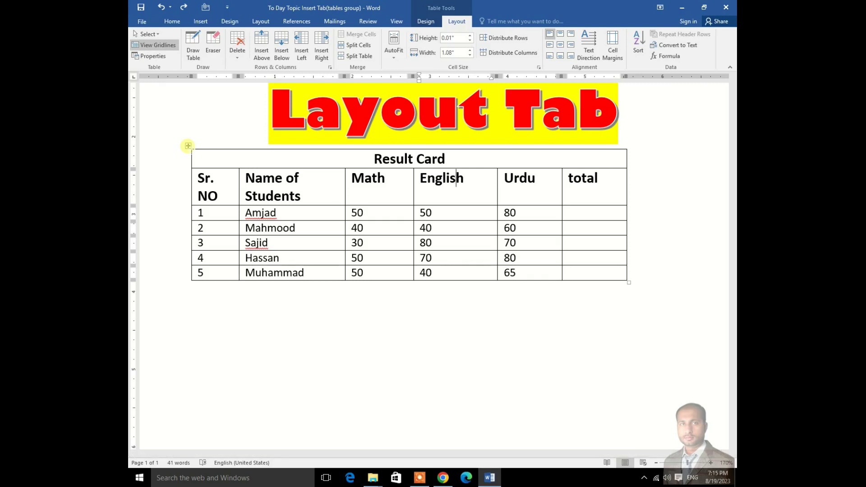
# Step: Distribute the rows of the entire Result Card table evenly
pyautogui.click(188, 146)
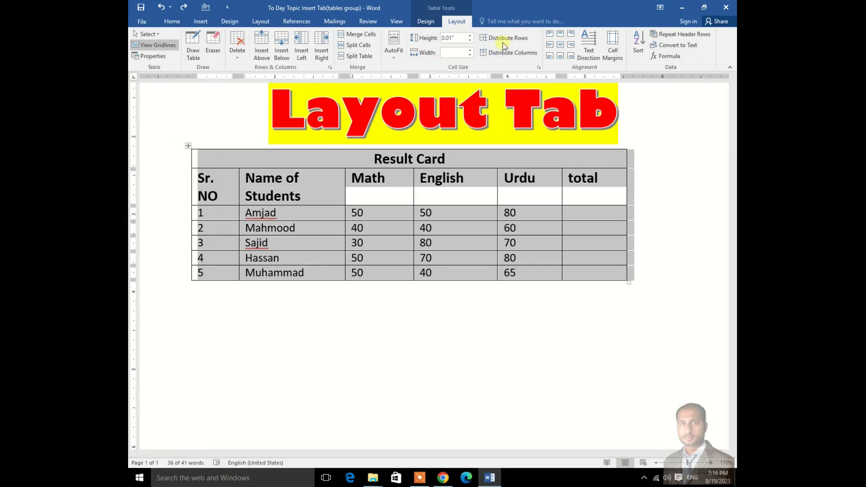
pyautogui.click(516, 38)
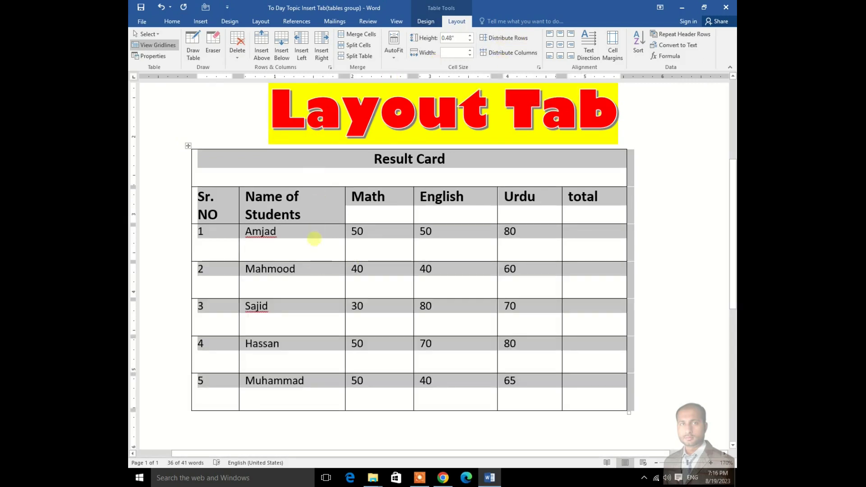
pyautogui.click(323, 212)
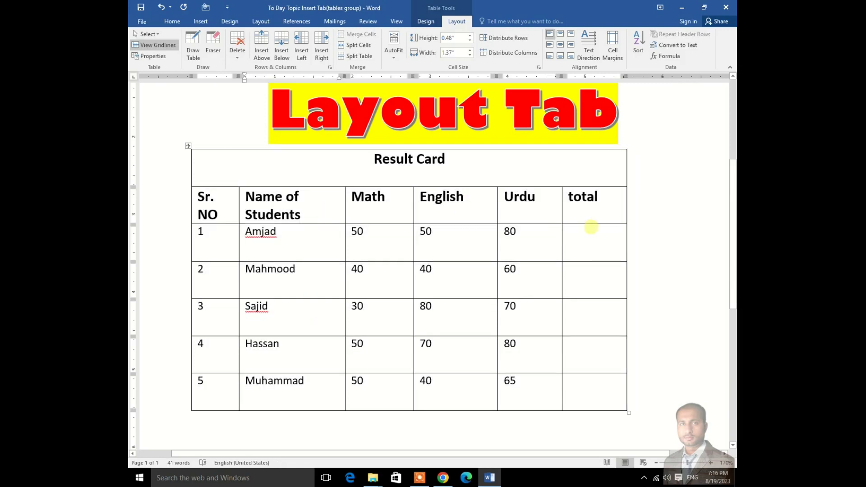
# Step: Distribute the columns of the entire Result Card table evenly
pyautogui.click(188, 146)
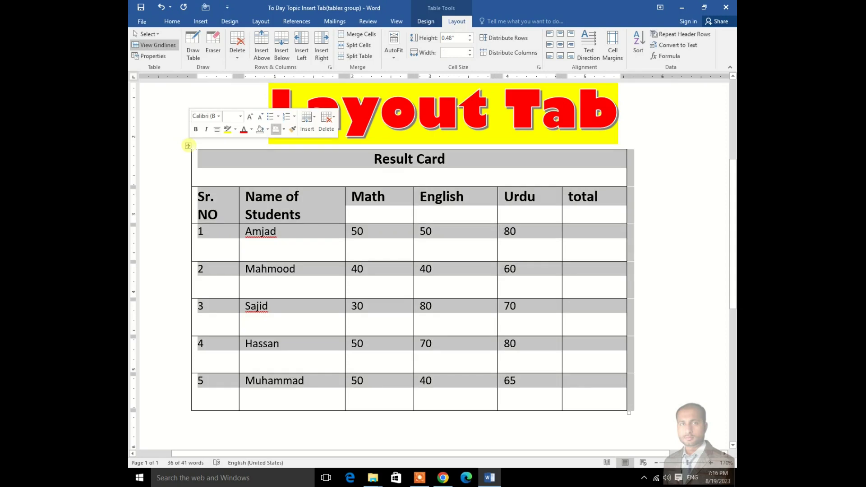
pyautogui.click(514, 53)
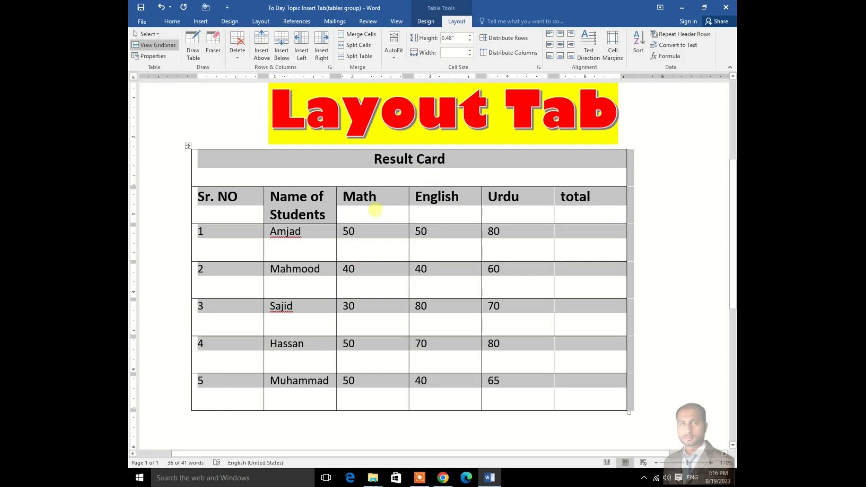
pyautogui.click(375, 209)
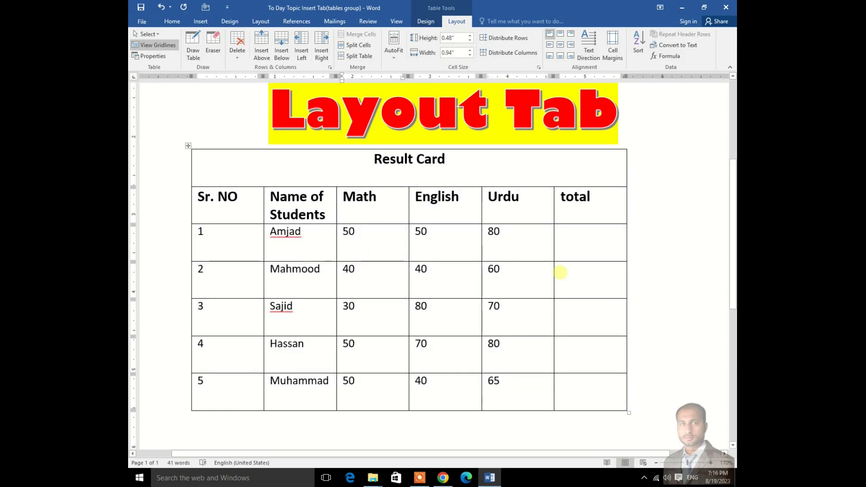
# Step: Review the table, row, column and cell settings in Table Properties and close it without changes
pyautogui.click(539, 68)
pyautogui.moveTo(550, 93); pyautogui.dragTo(518, 121)
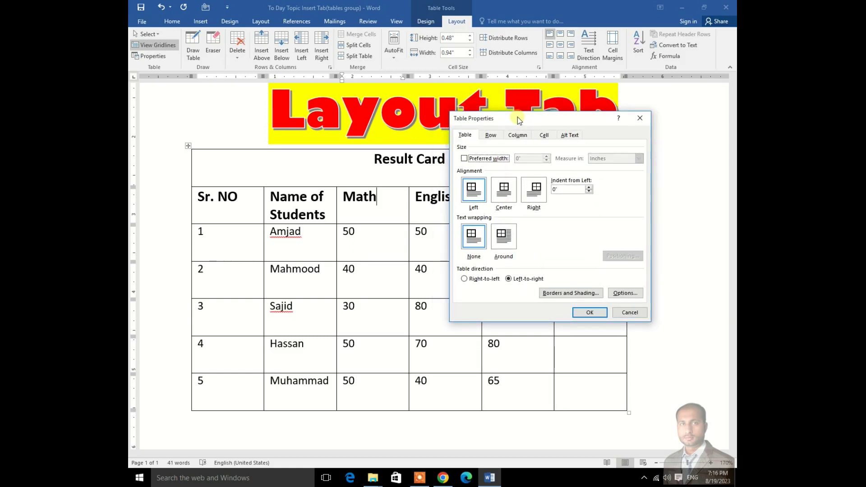
pyautogui.click(491, 135)
pyautogui.click(517, 135)
pyautogui.click(543, 136)
pyautogui.click(517, 135)
pyautogui.click(492, 135)
pyautogui.click(467, 136)
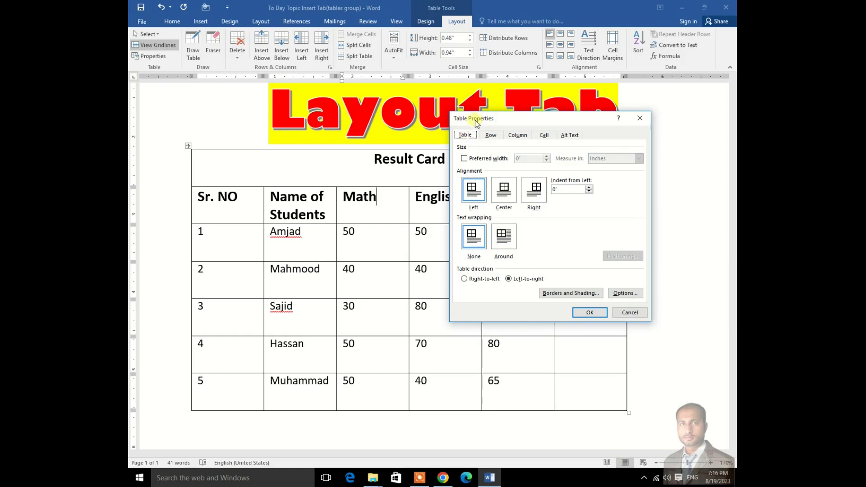
pyautogui.click(624, 313)
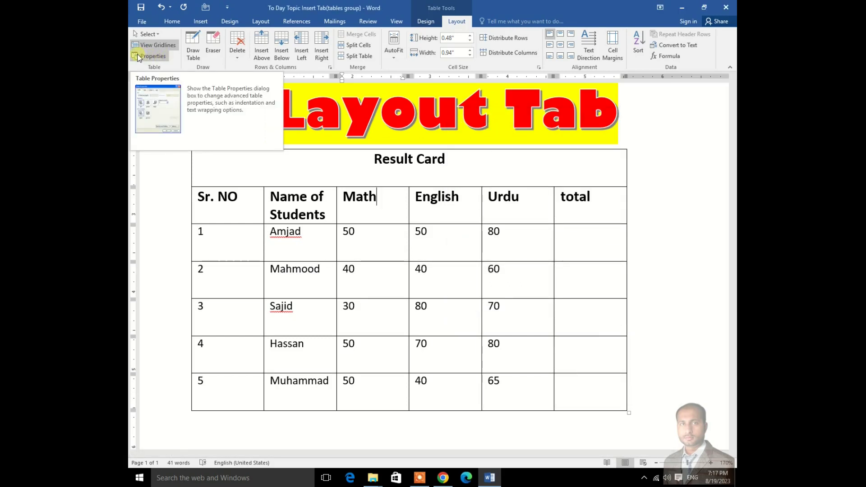
pyautogui.click(152, 57)
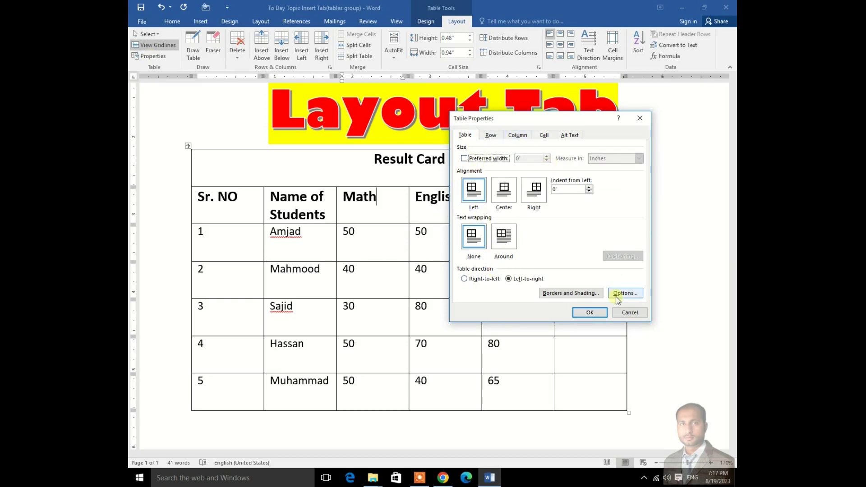
pyautogui.click(630, 312)
# Step: Try the Center and Right alignments for the Result Card table in Table Properties
pyautogui.click(538, 67)
pyautogui.moveTo(543, 119); pyautogui.dragTo(490, 159)
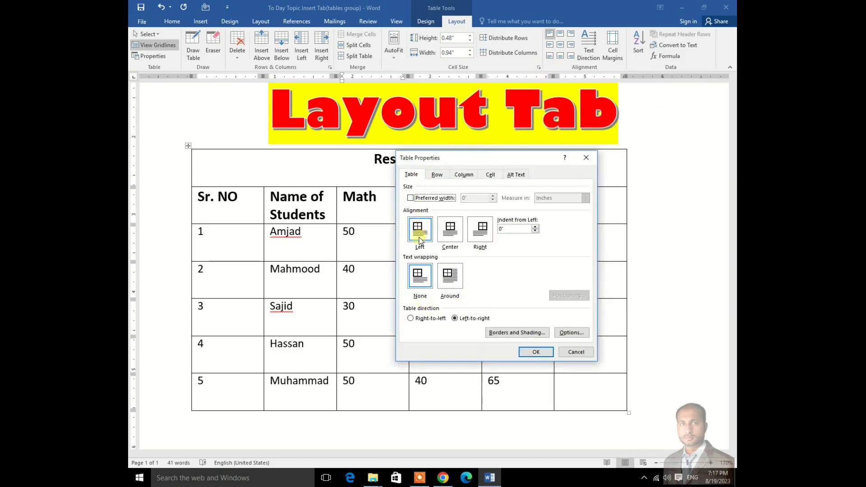
pyautogui.click(450, 235)
pyautogui.click(477, 239)
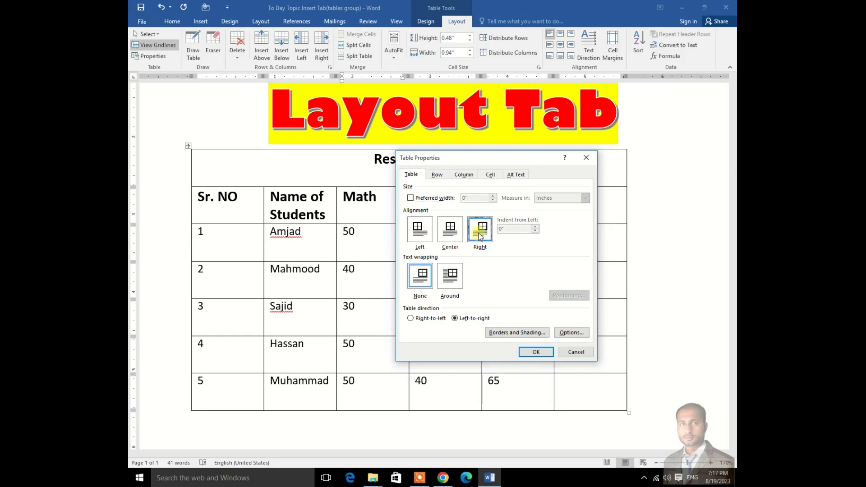
# Step: Examine the row height, column width and cell alignment settings in Table Properties and cancel the dialog
pyautogui.click(437, 175)
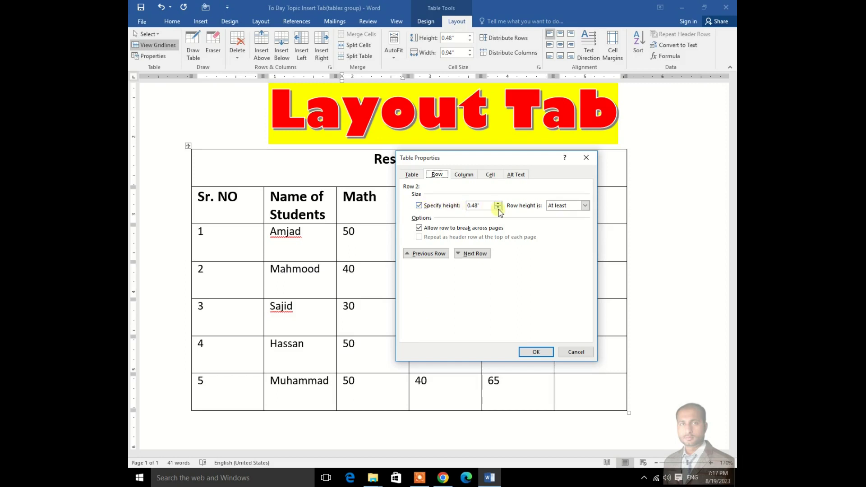
pyautogui.click(465, 175)
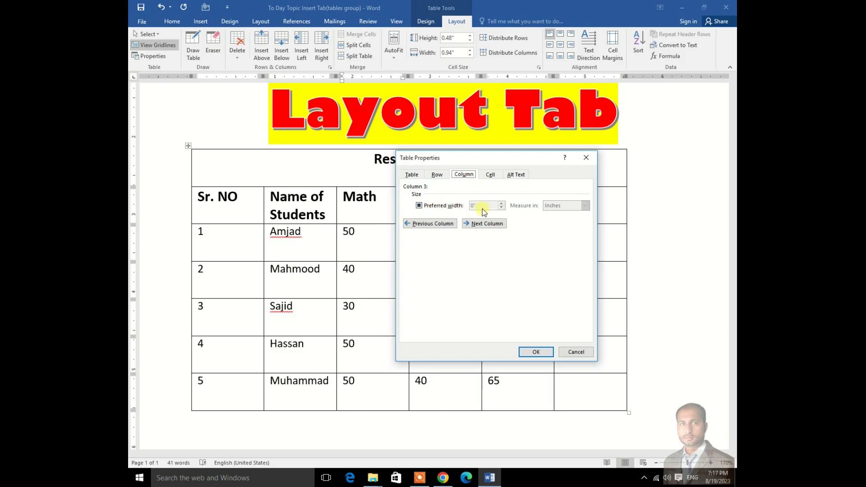
pyautogui.click(490, 174)
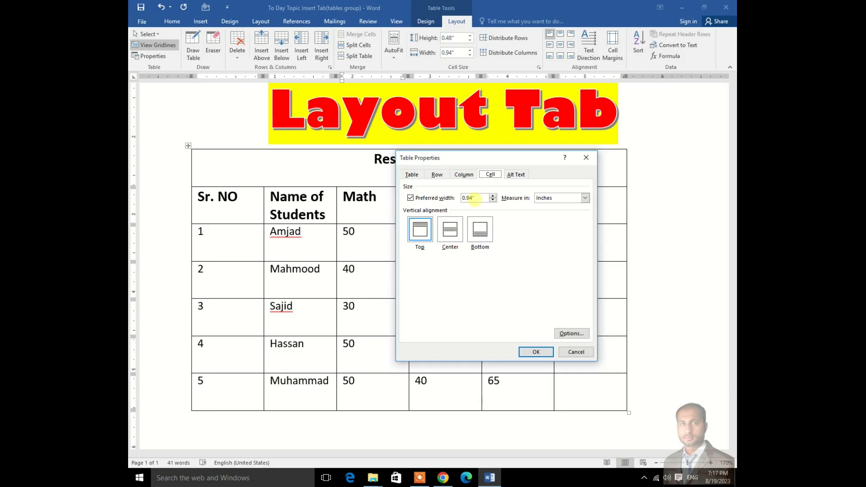
pyautogui.click(411, 174)
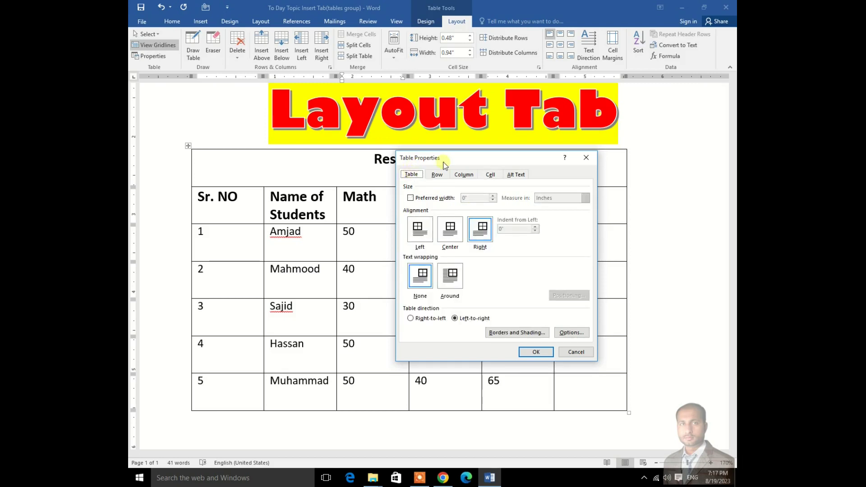
pyautogui.moveTo(494, 159); pyautogui.dragTo(474, 160)
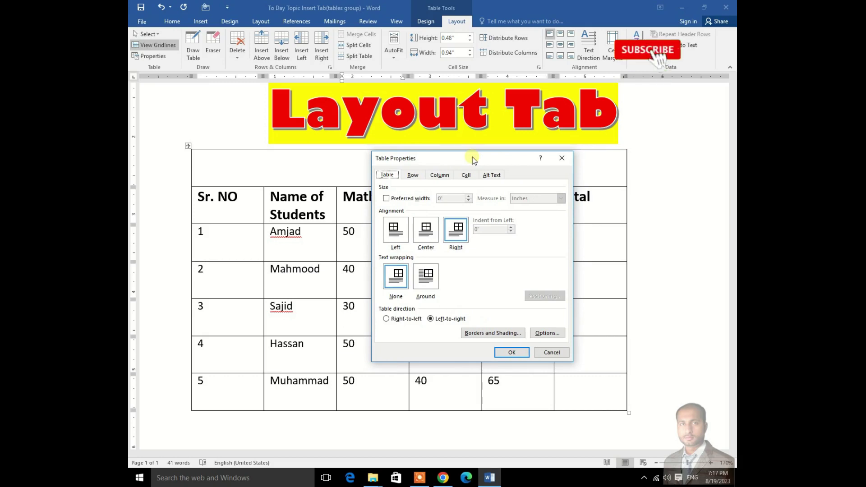
pyautogui.click(552, 353)
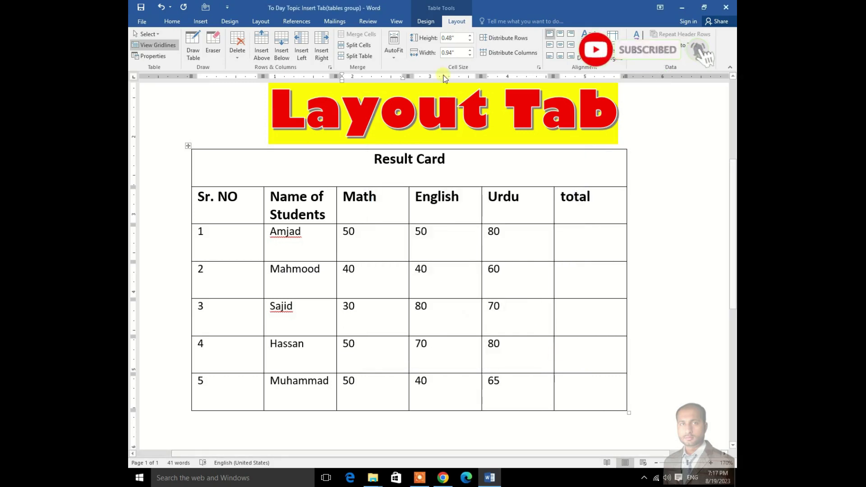